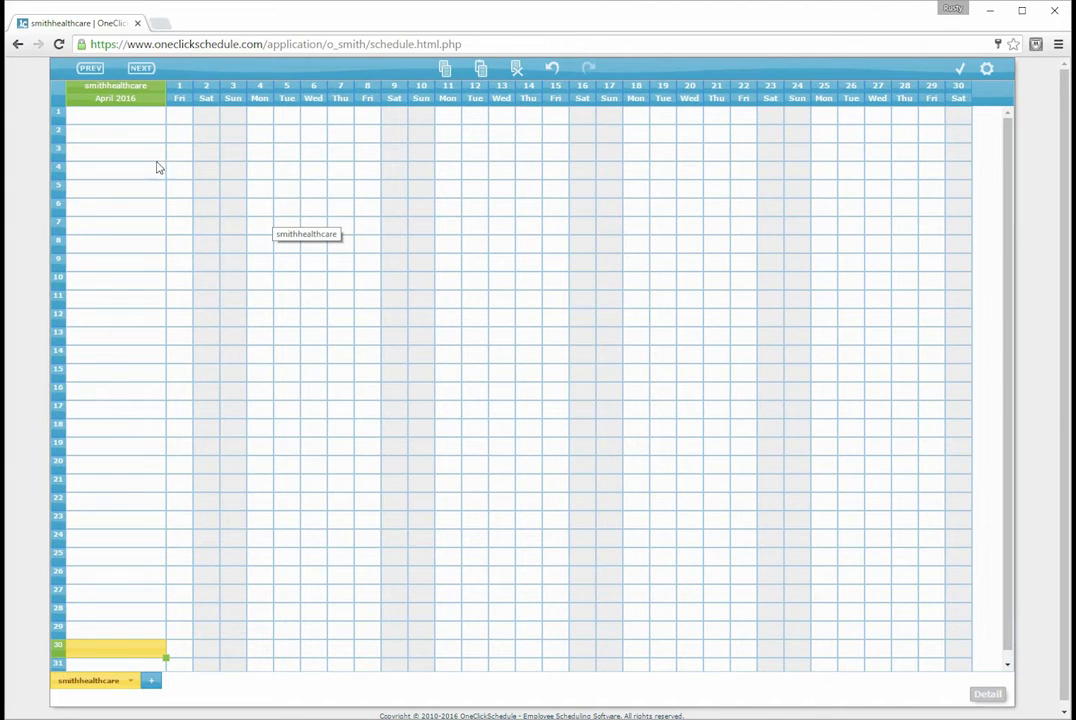
# Look through the March and May 2016 schedules and return to the April 2016 schedule
pyautogui.click(90, 73)
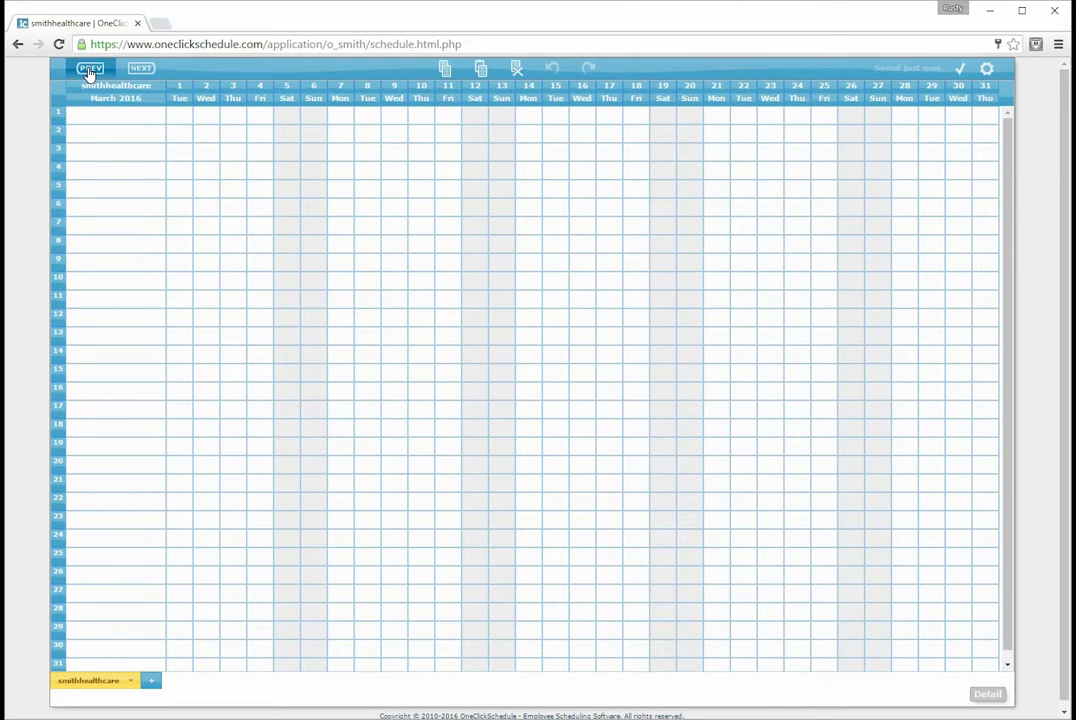
pyautogui.click(143, 70)
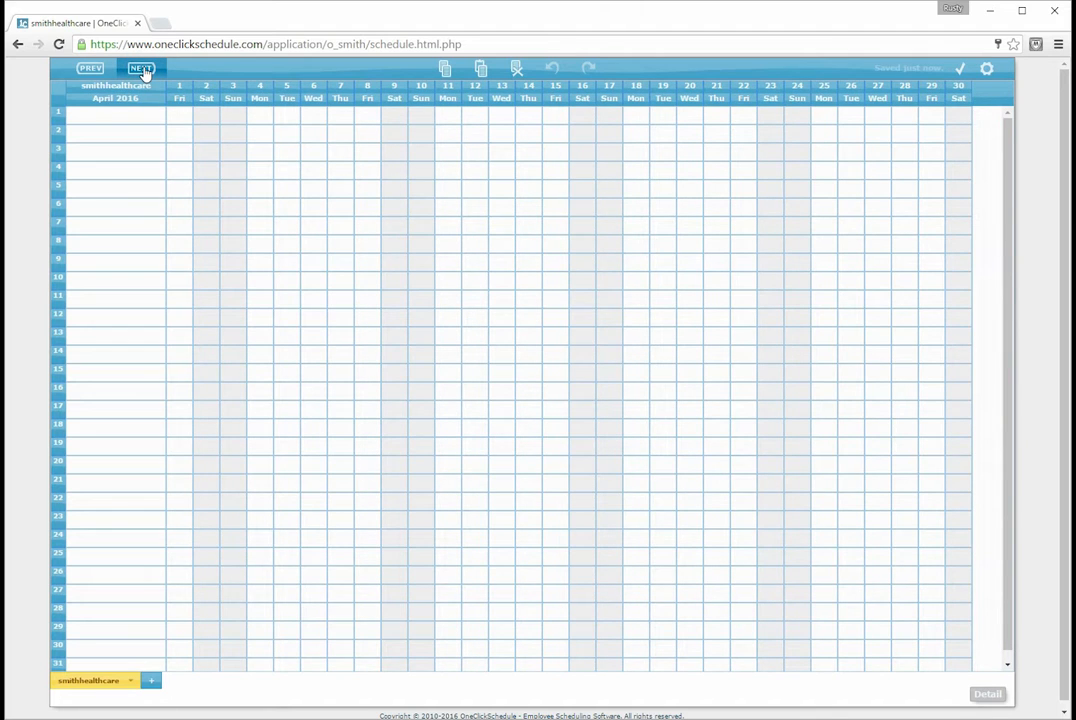
pyautogui.click(143, 70)
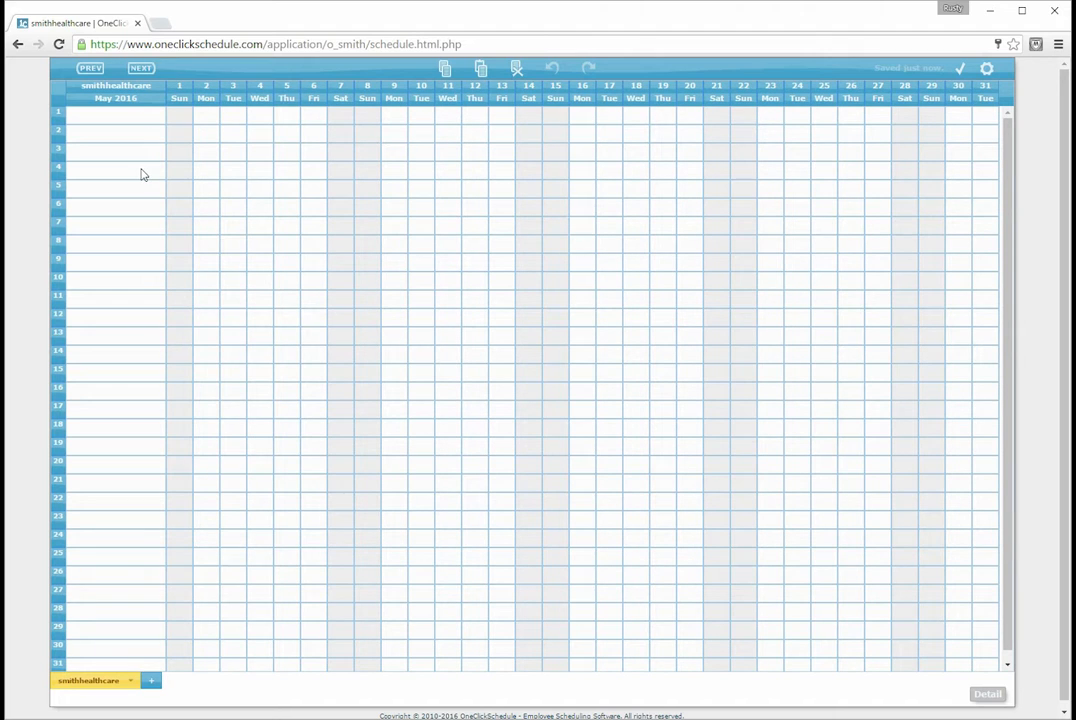
pyautogui.click(90, 68)
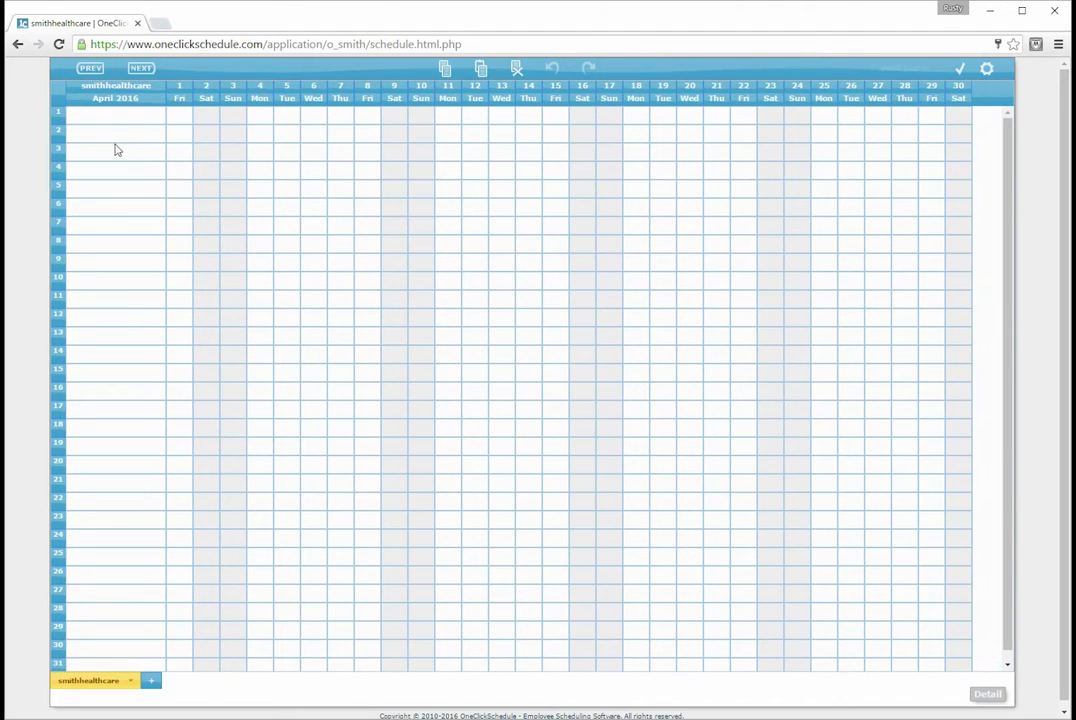
pyautogui.click(105, 648)
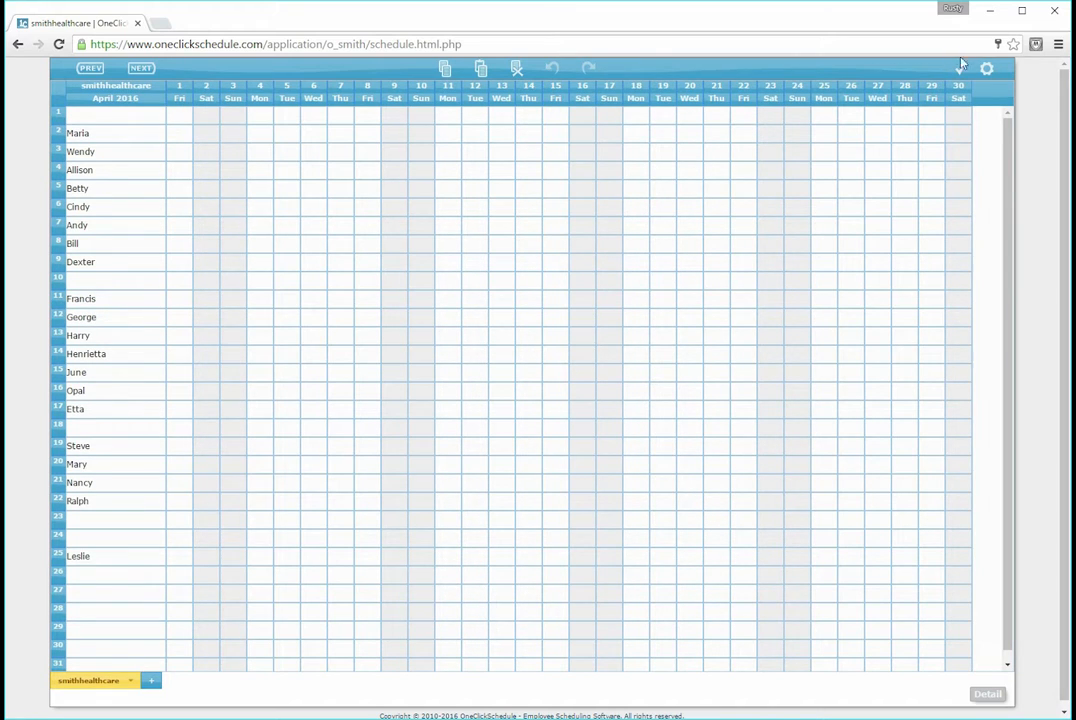
# Open the shift list to review the current shifts and view its PDF report
pyautogui.click(986, 69)
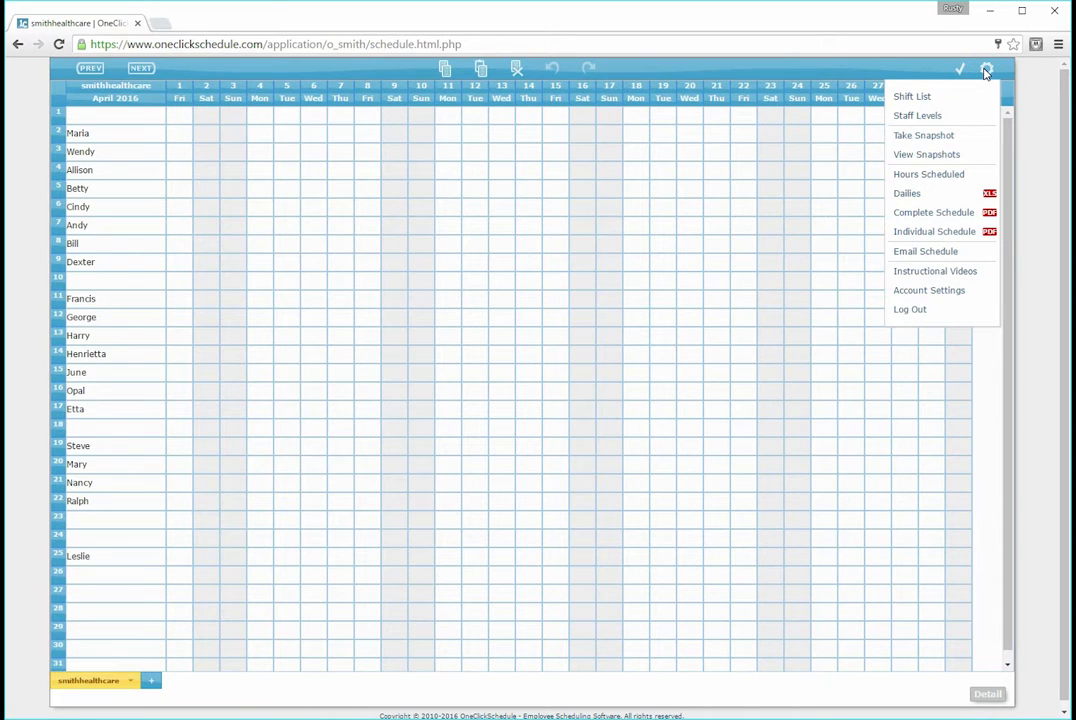
pyautogui.click(910, 97)
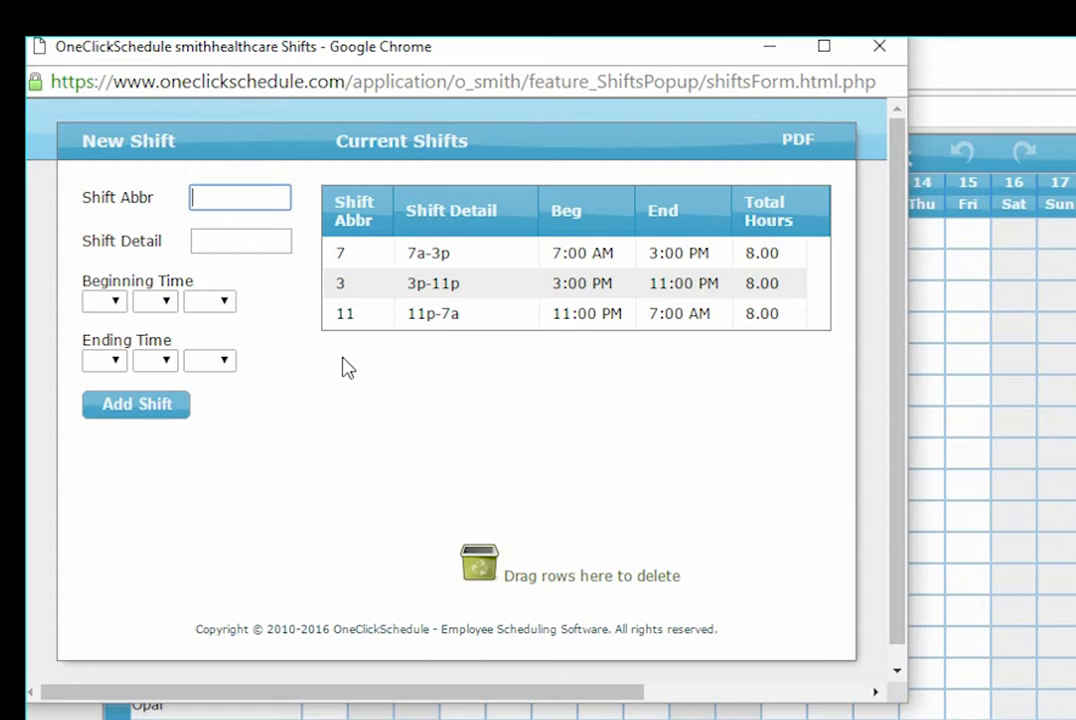
pyautogui.click(799, 140)
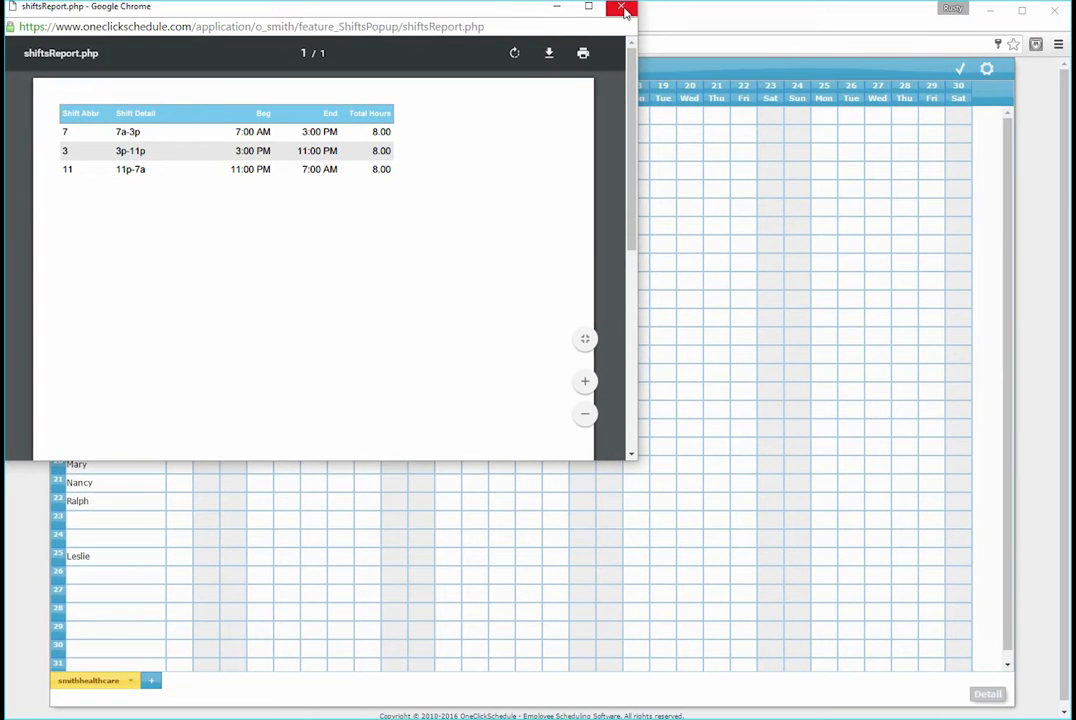
pyautogui.click(622, 9)
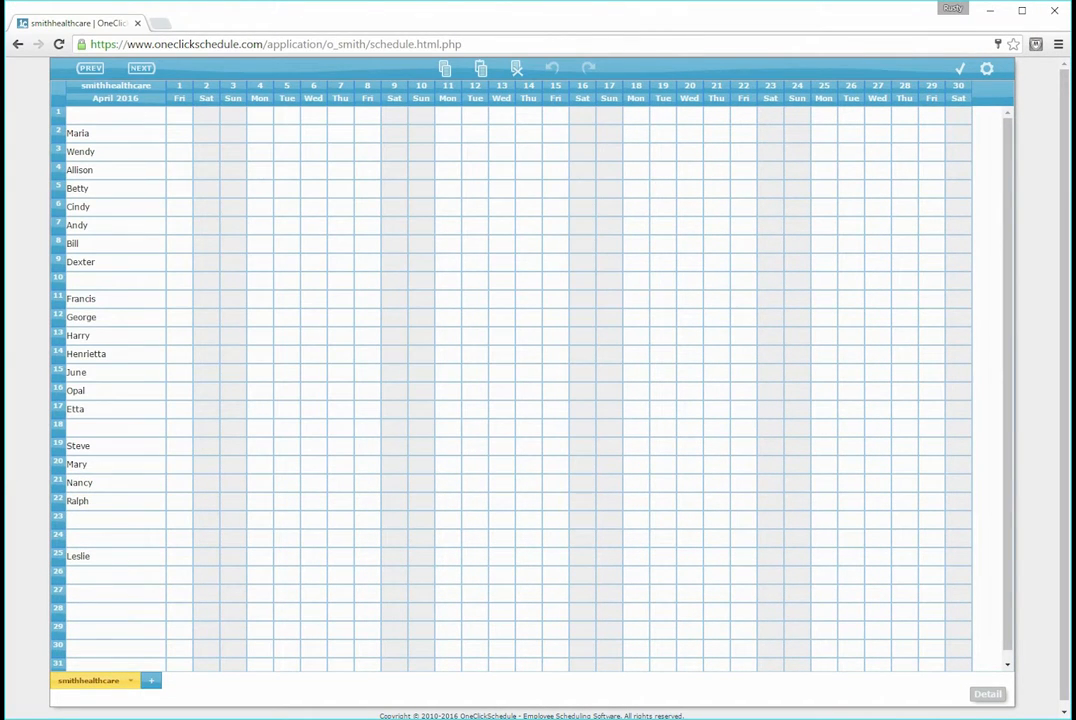
# Assign shift 7 to the row 2 employee on Sunday, April 3 and fill it across through Thursday, April 7
pyautogui.click(231, 137)
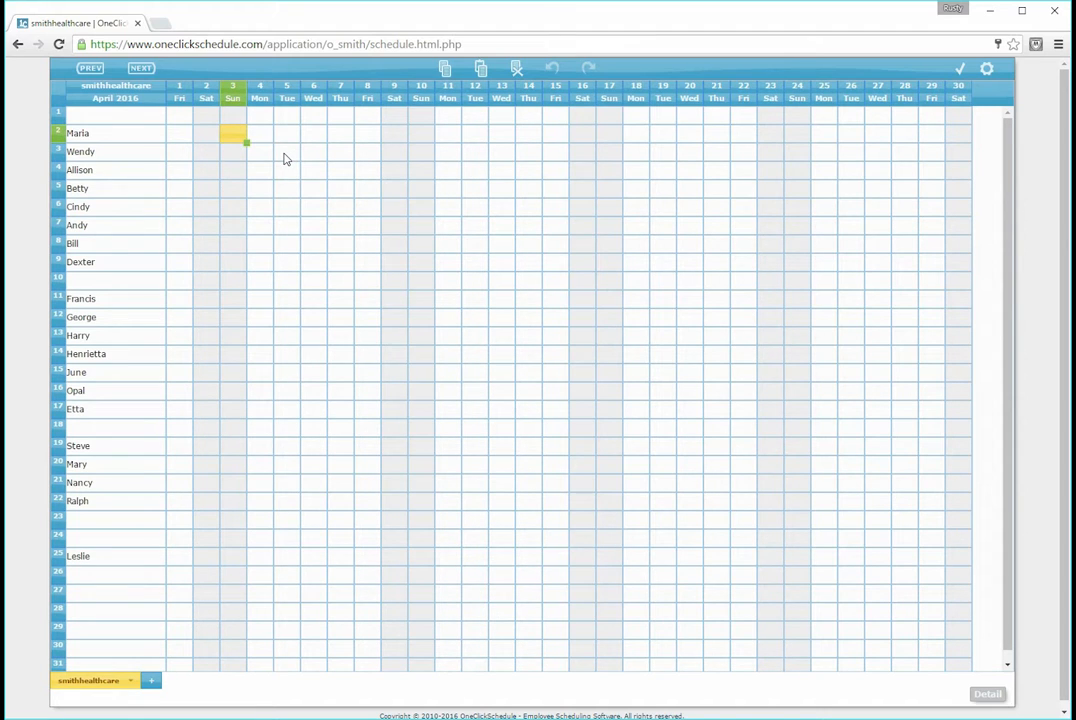
pyautogui.write('7')
pyautogui.press('Return')
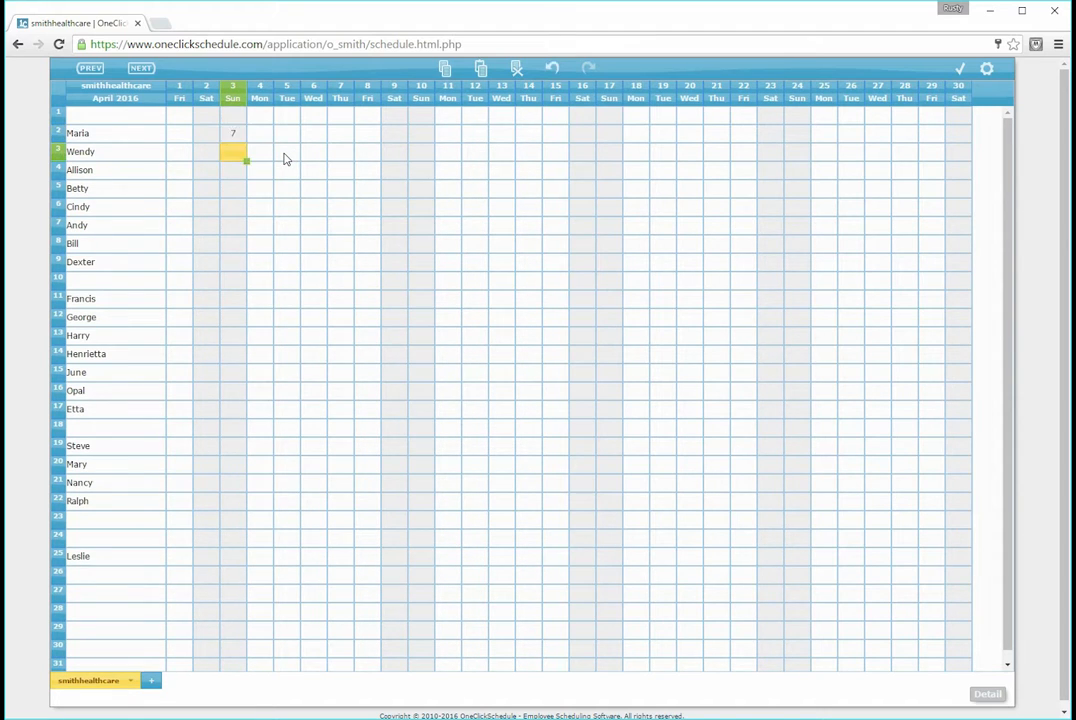
pyautogui.click(232, 136)
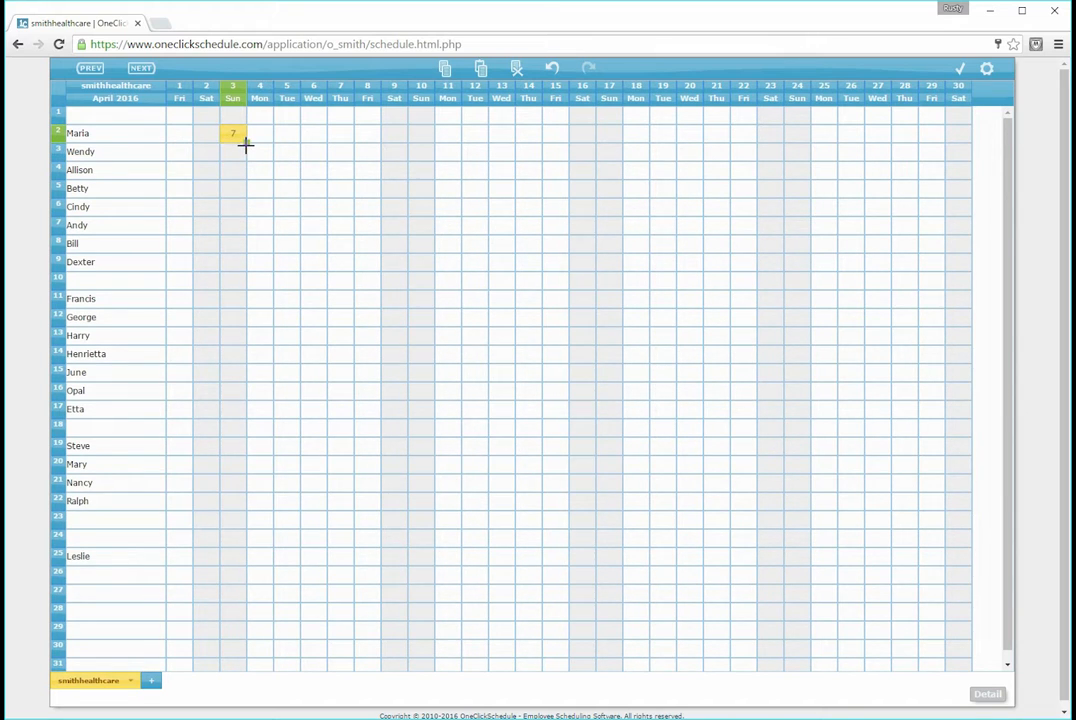
pyautogui.moveTo(245, 145); pyautogui.dragTo(340, 143)
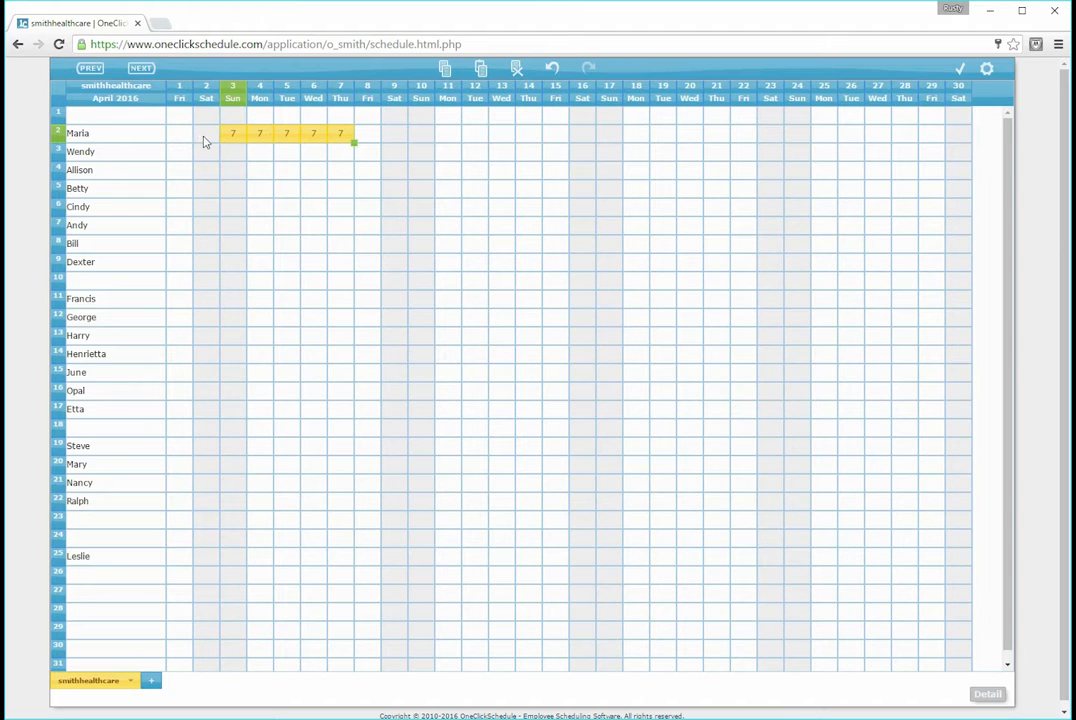
# Copy the row 2 shifts of April 3–7 and paste them into the weeks starting April 10, 17 and 24
pyautogui.click(446, 78)
pyautogui.click(421, 134)
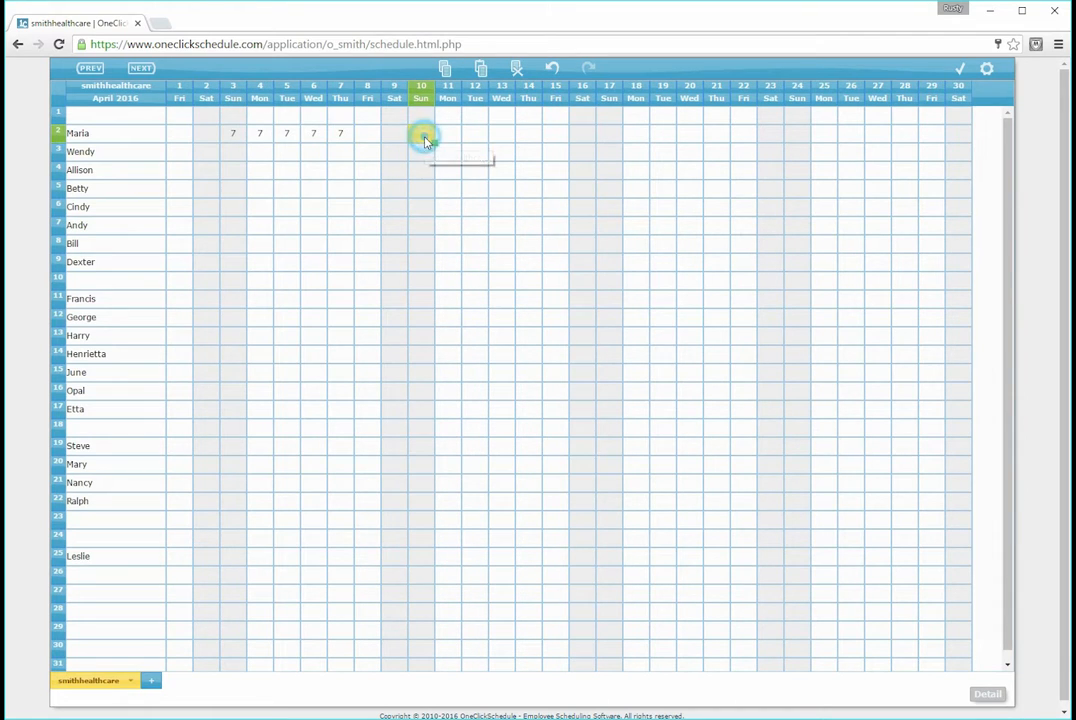
pyautogui.click(482, 70)
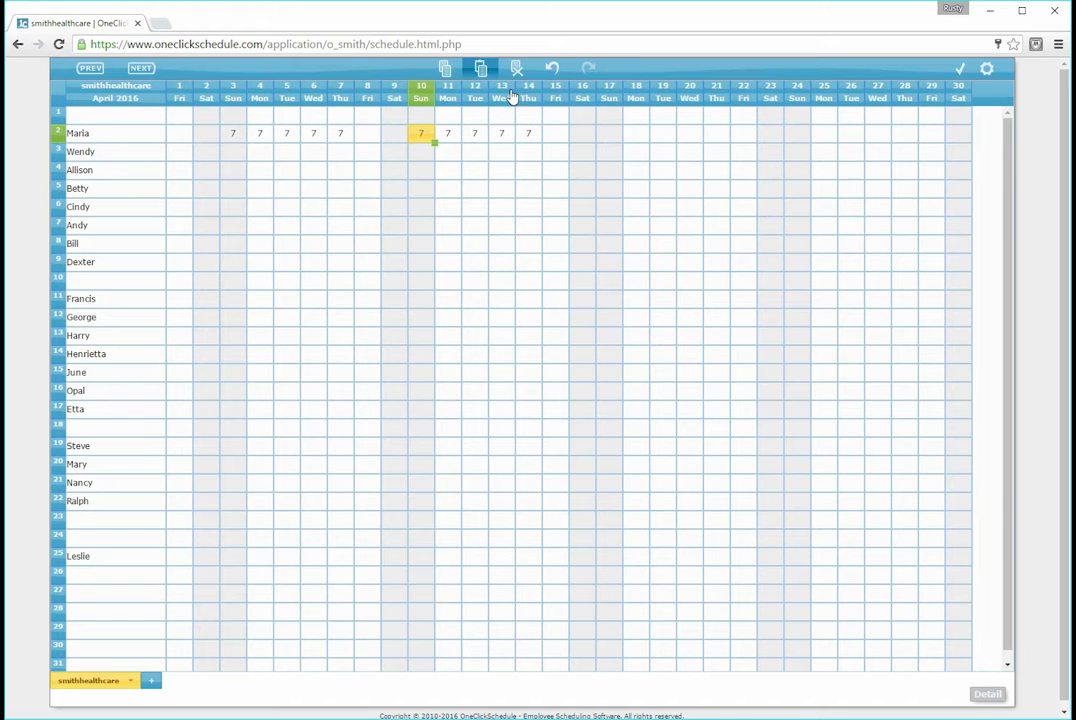
pyautogui.click(606, 135)
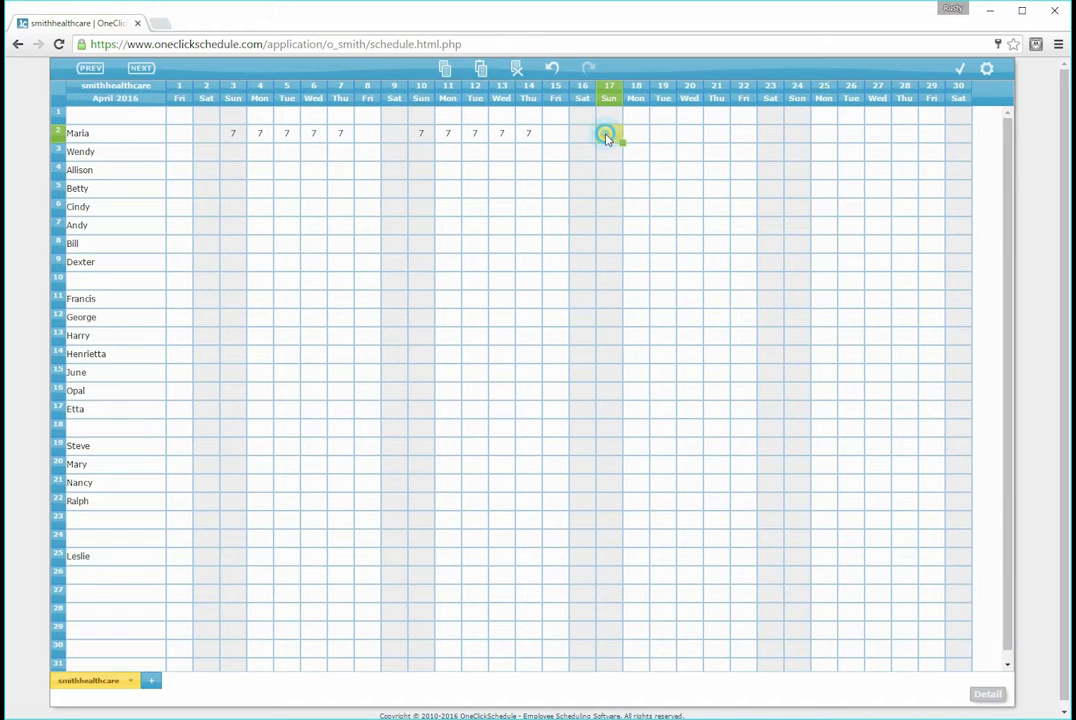
pyautogui.click(481, 70)
pyautogui.click(800, 136)
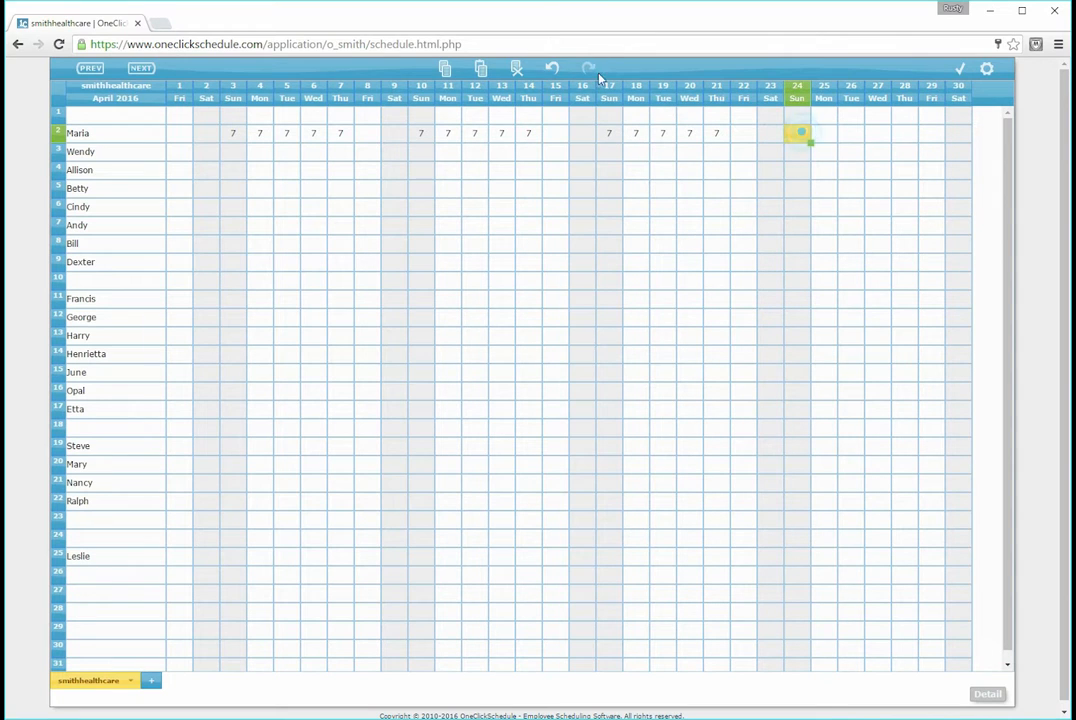
pyautogui.click(481, 71)
# Delete the row 2 shifts on April 19 and 20 one at a time, and undo both deletions
pyautogui.click(662, 137)
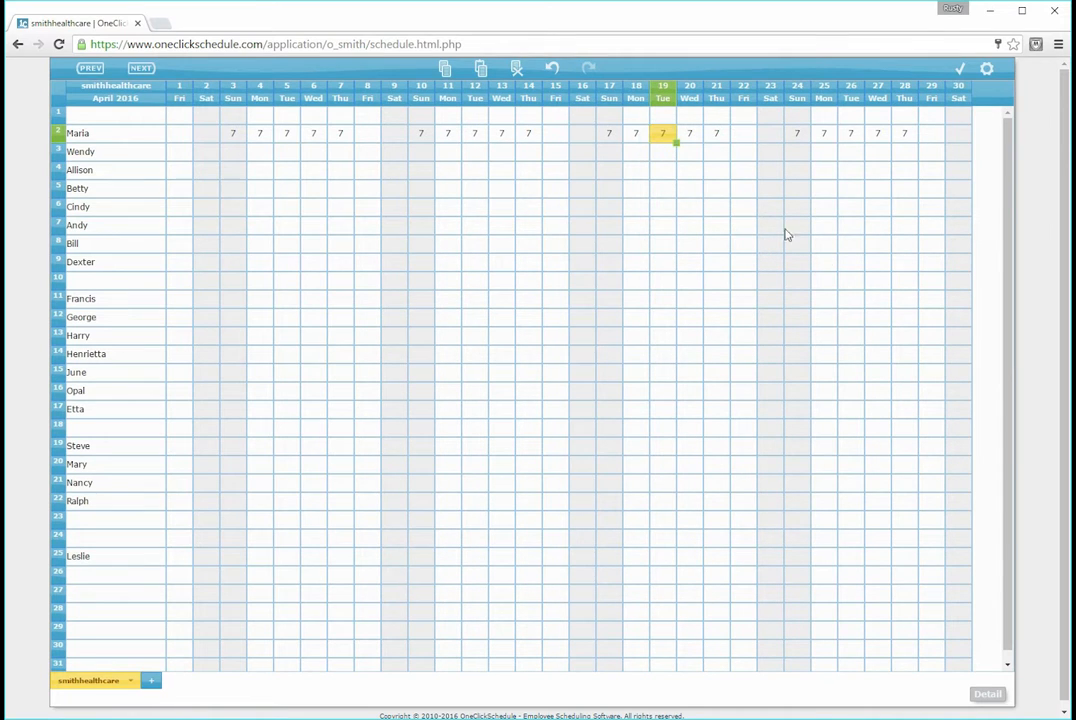
pyautogui.press('BackSpace')
pyautogui.click(690, 134)
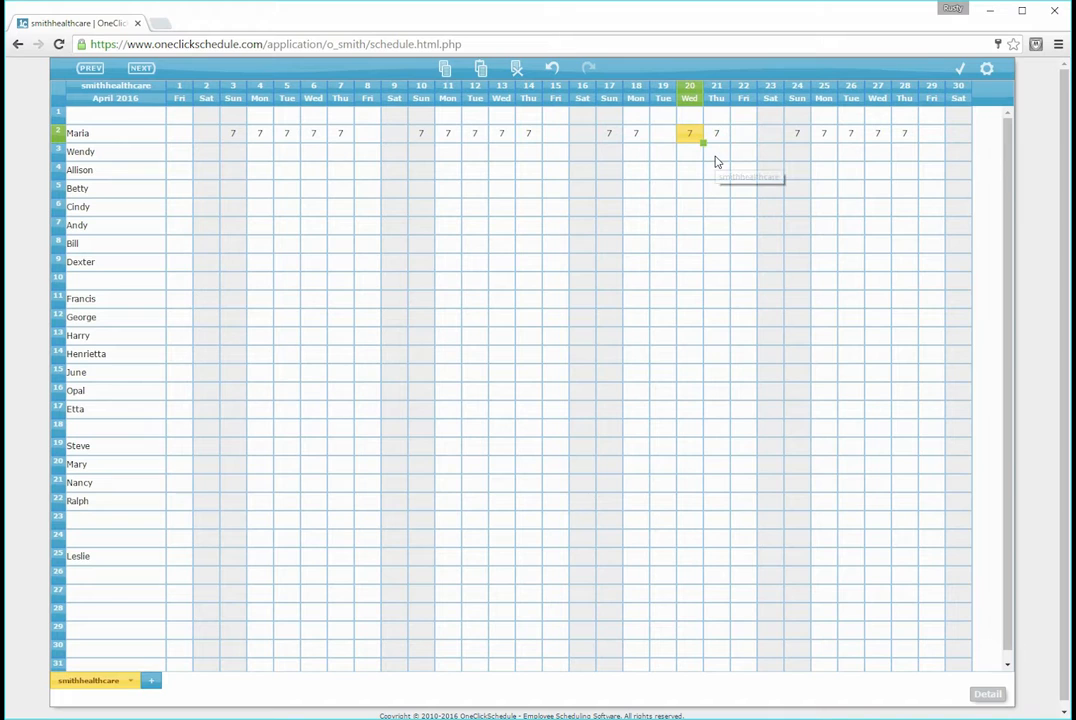
pyautogui.press('BackSpace')
pyautogui.click(697, 156)
pyautogui.hotkey('ctrl', 'z')
pyautogui.hotkey('ctrl', 'z')
# Clear the row 2 shifts on April 19 and 20 together as one selected range
pyautogui.moveTo(661, 133); pyautogui.dragTo(697, 131)
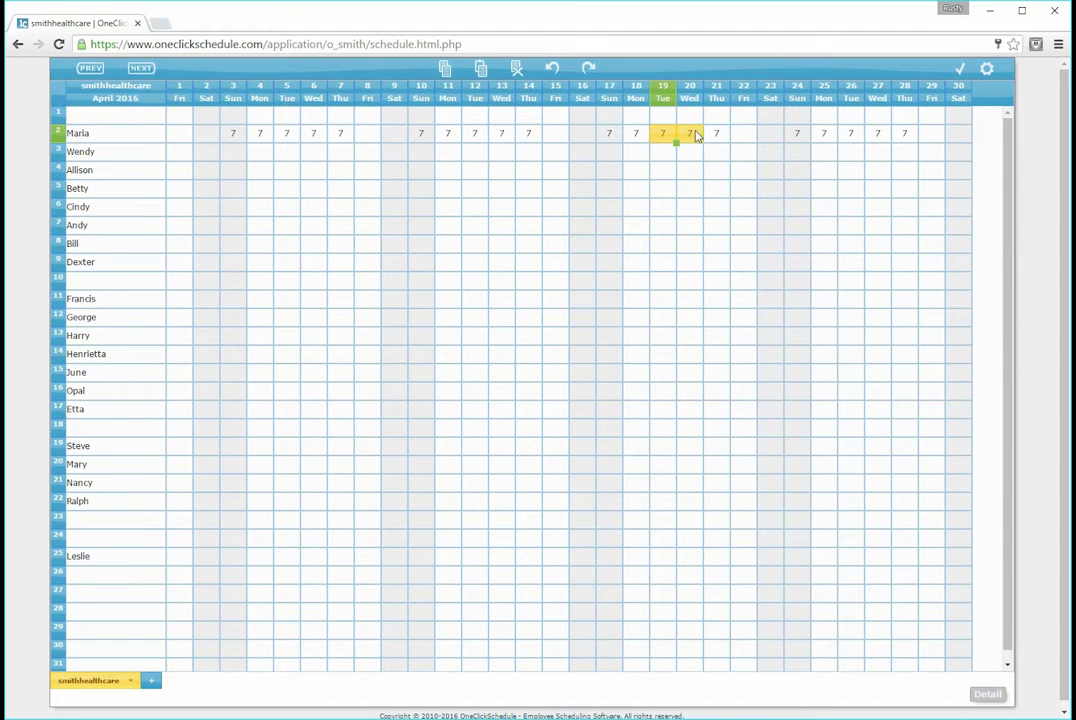
pyautogui.click(516, 70)
pyautogui.click(824, 281)
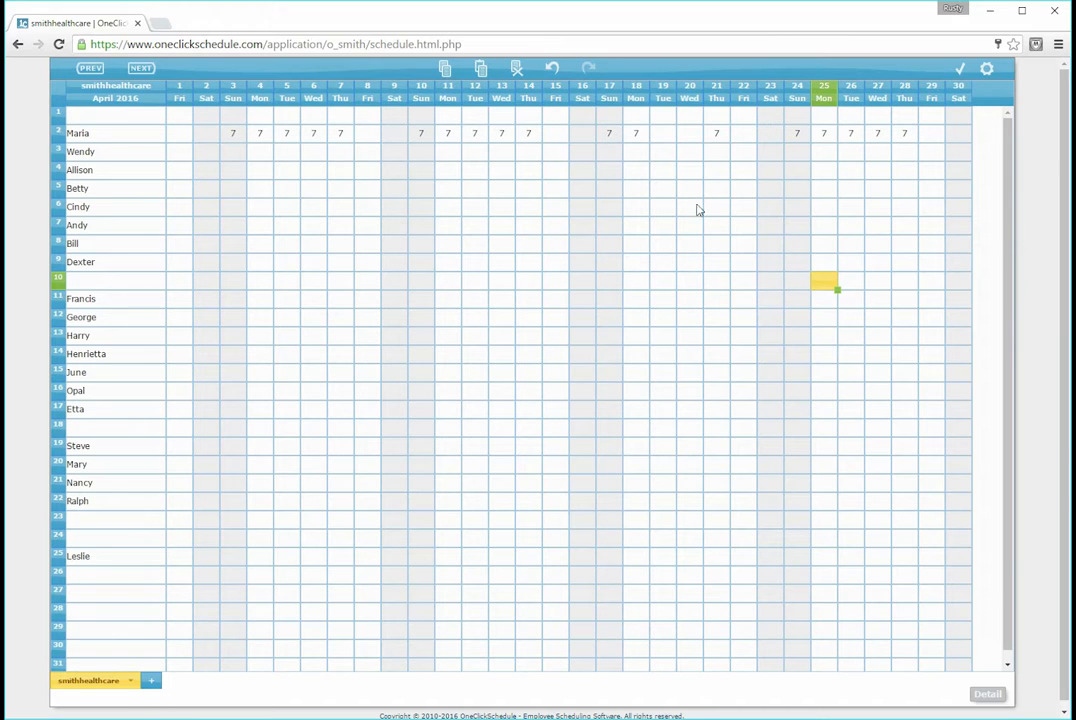
# Undo the clearing of the April 19 and 20 shifts and redo it
pyautogui.click(548, 72)
pyautogui.click(588, 72)
pyautogui.click(588, 72)
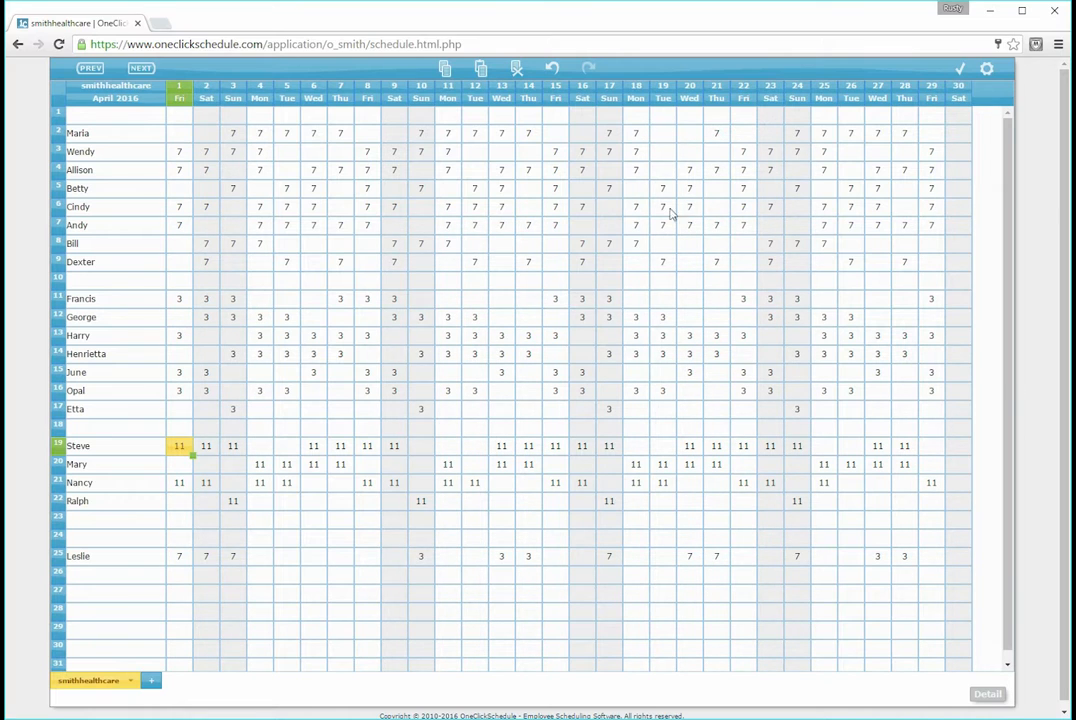
# Advance to the month after April 2016 and begin it with a blank schedule instead of copying the active one forward
pyautogui.click(141, 69)
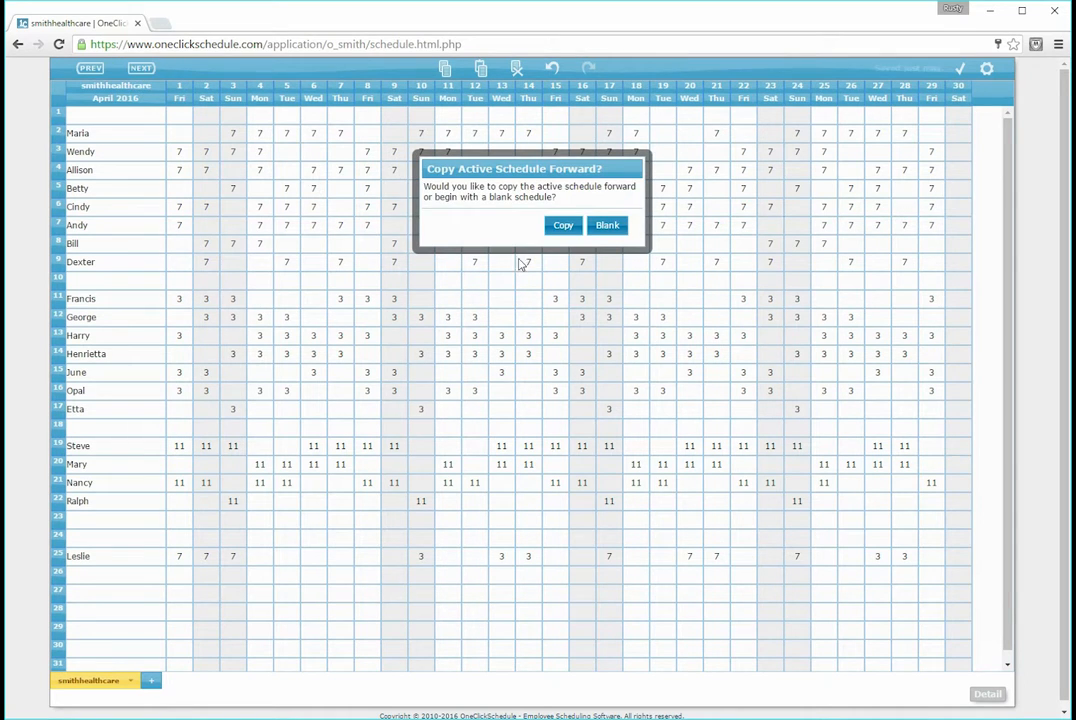
pyautogui.click(607, 226)
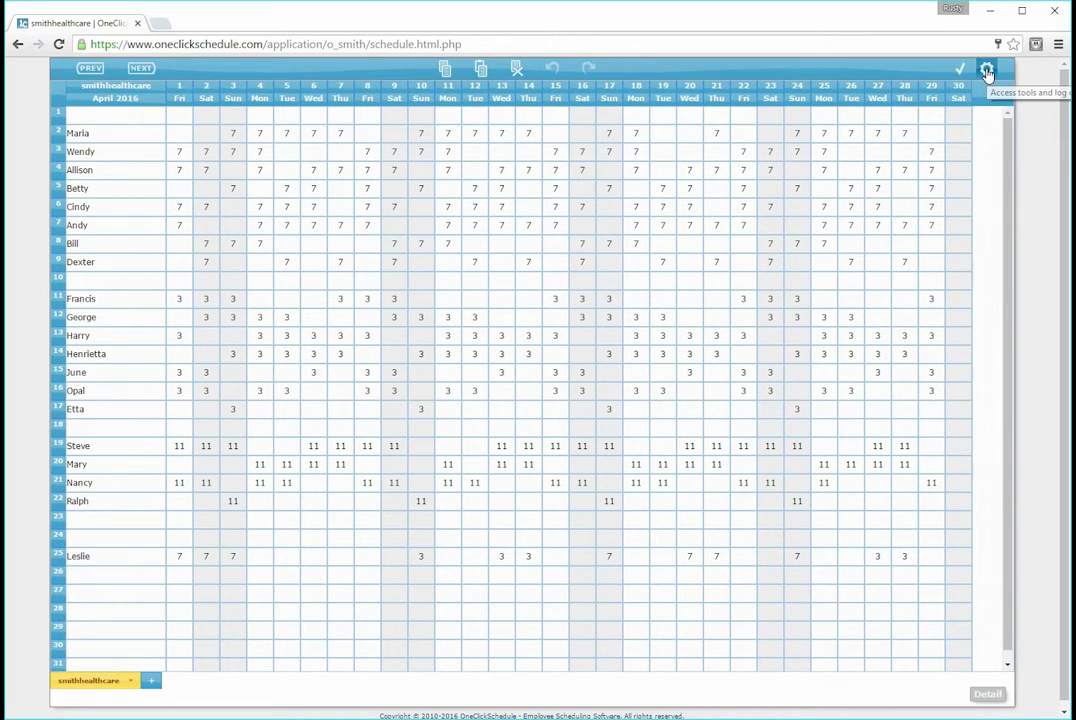
pyautogui.click(987, 72)
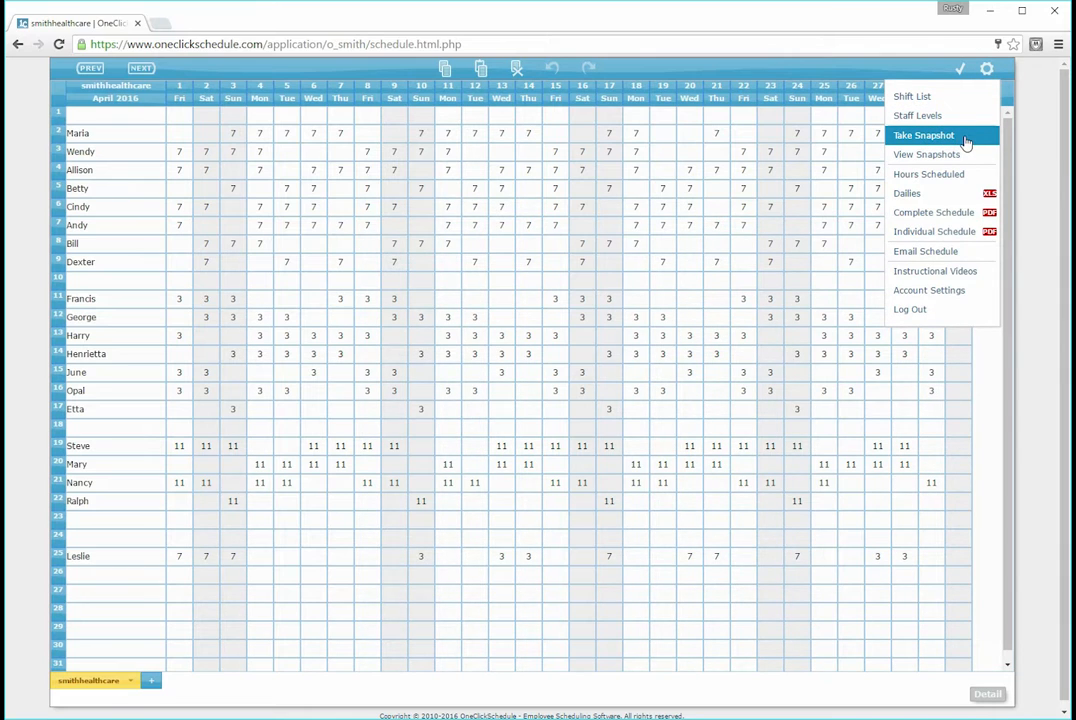
pyautogui.click(1037, 181)
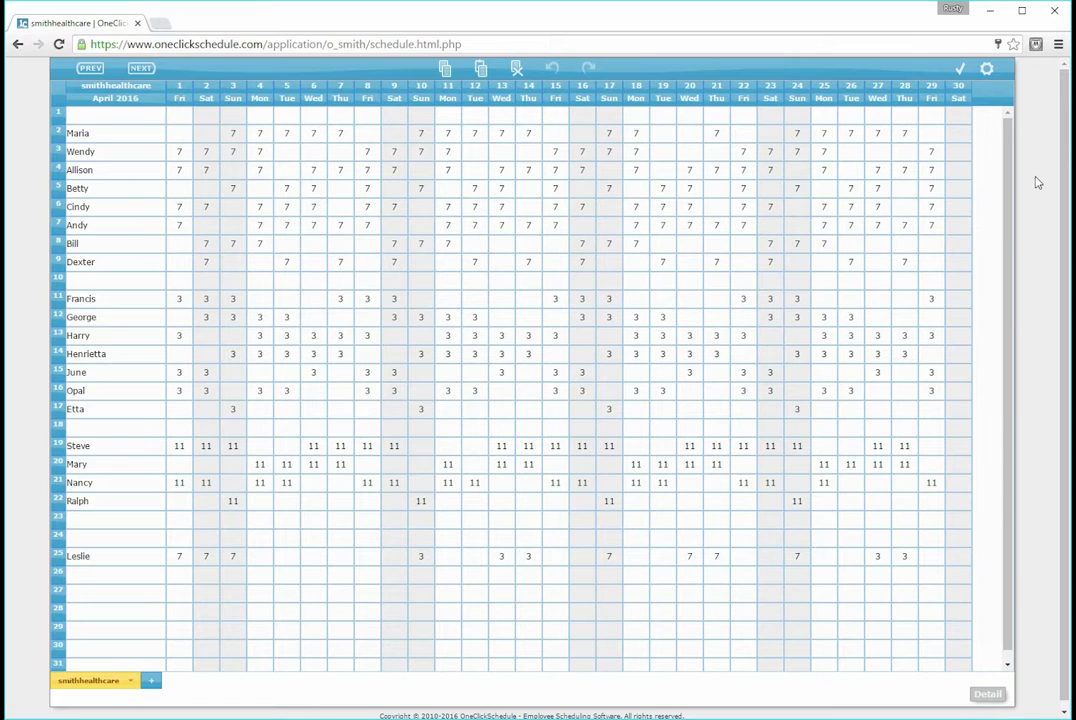